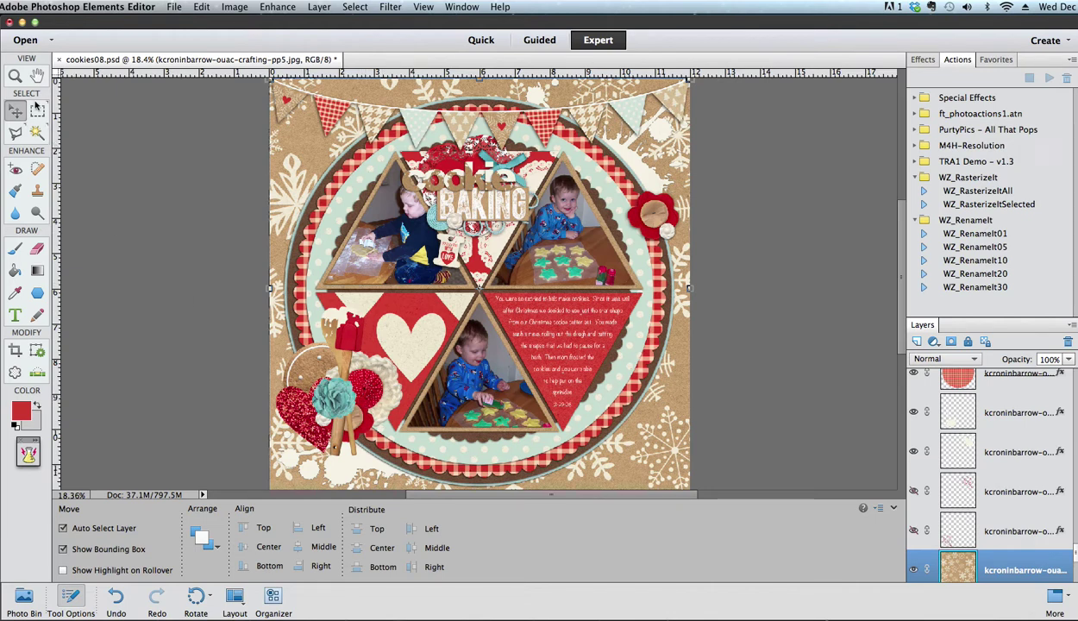
- Apply the first Drop Shadows preset in the second row to the cream crocheted flower with the red dotted centre
left_click(18, 77)
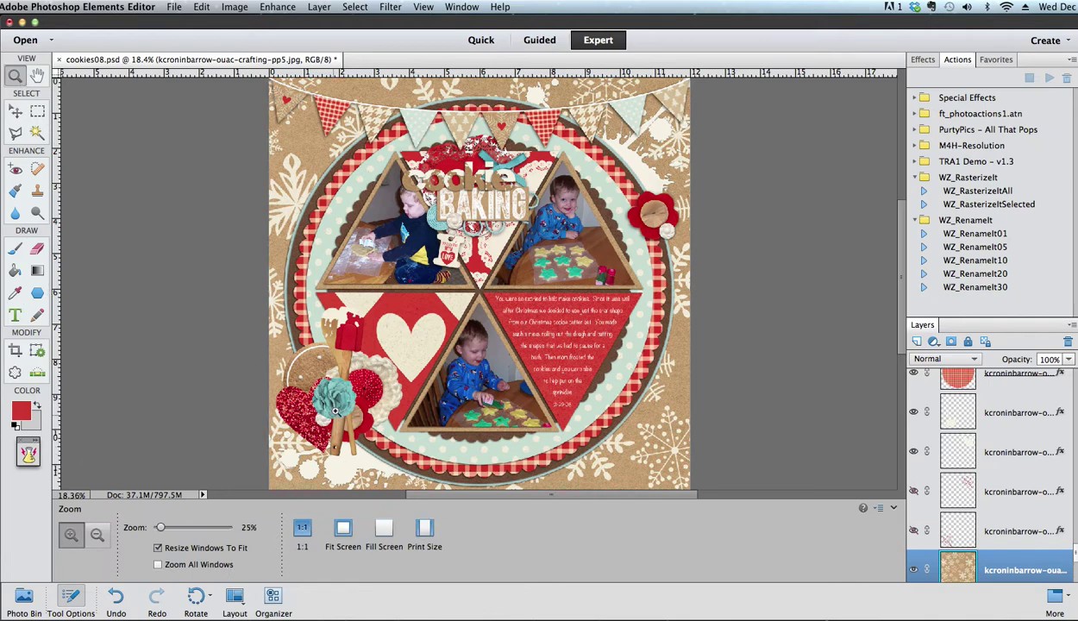
left_click(328, 405)
left_click(343, 369)
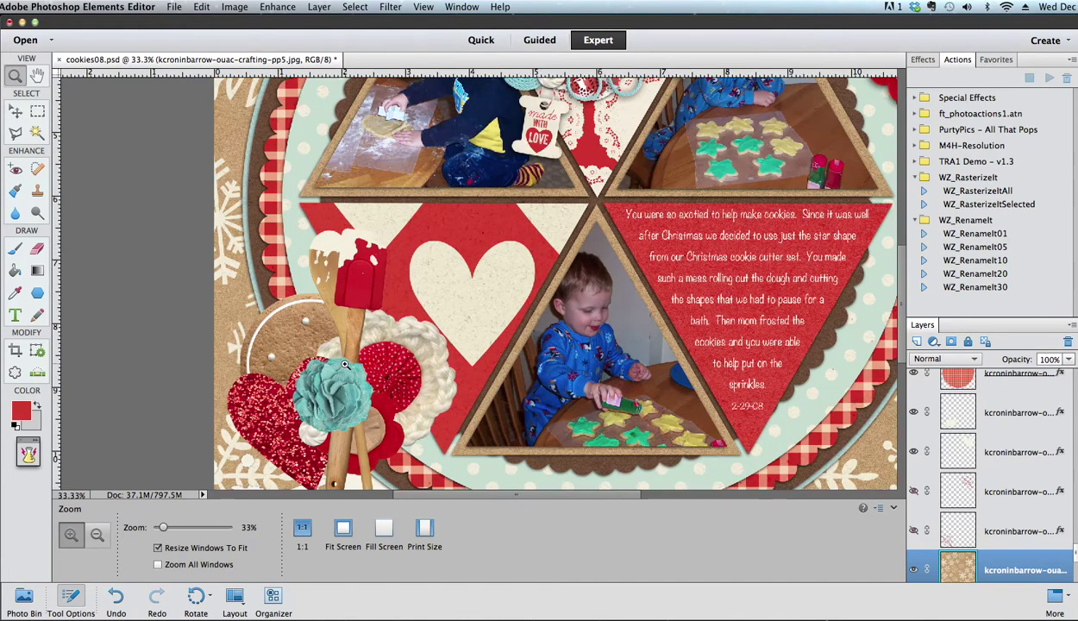
left_click(344, 366)
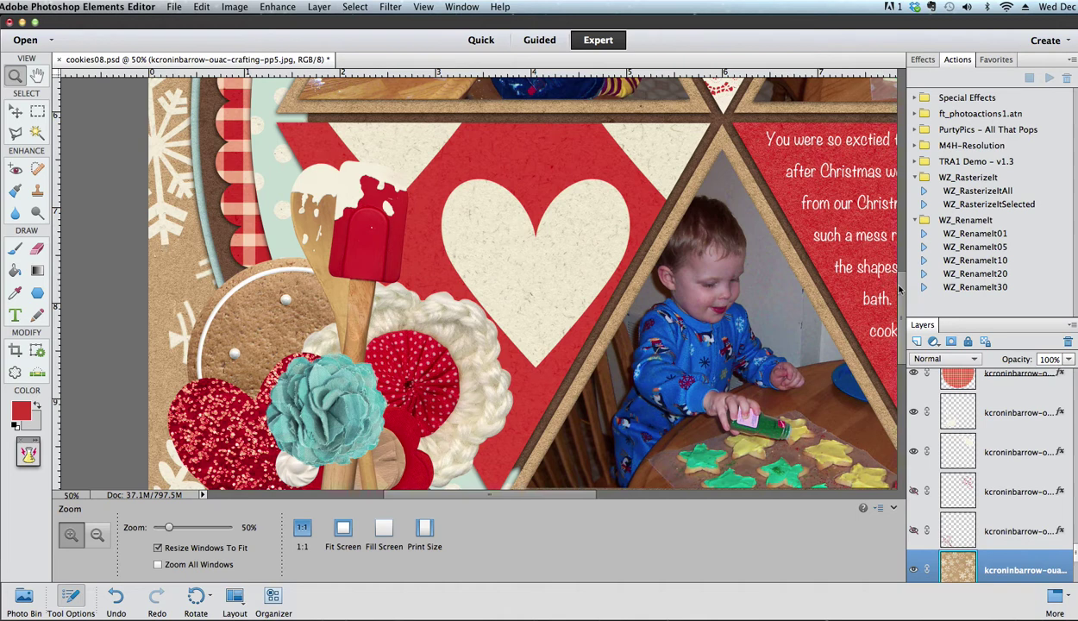
scroll(899, 288, "down", 3)
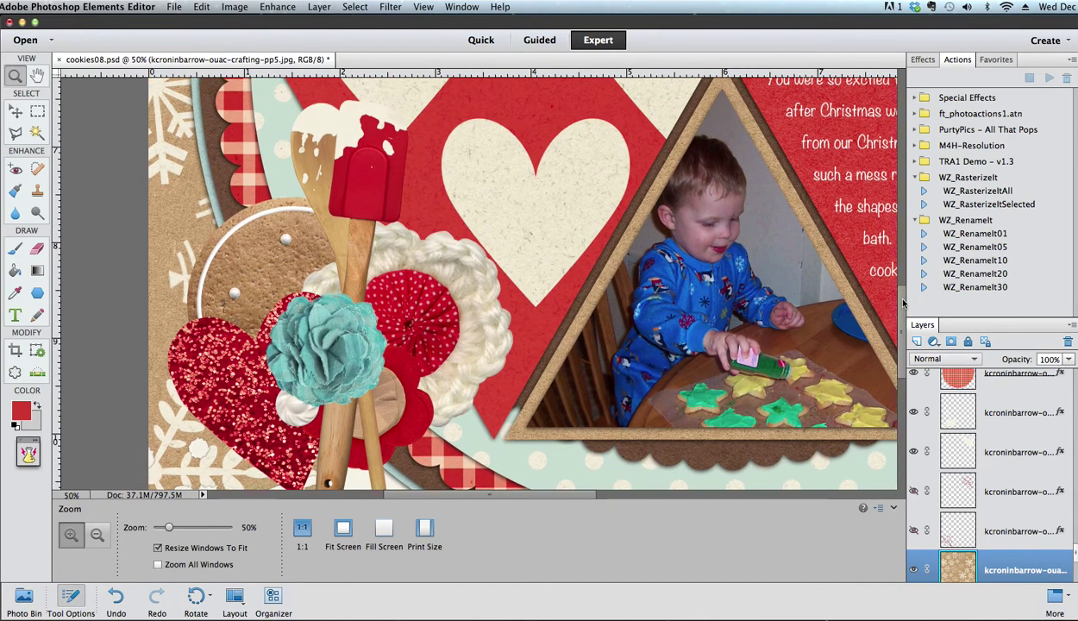
left_click(15, 110)
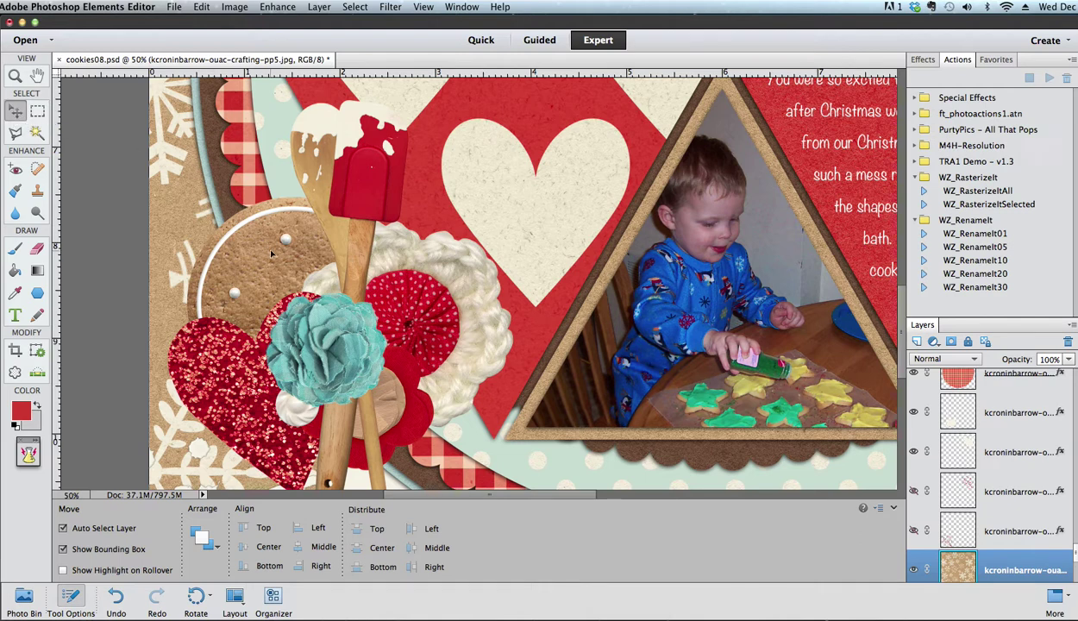
left_click(413, 277)
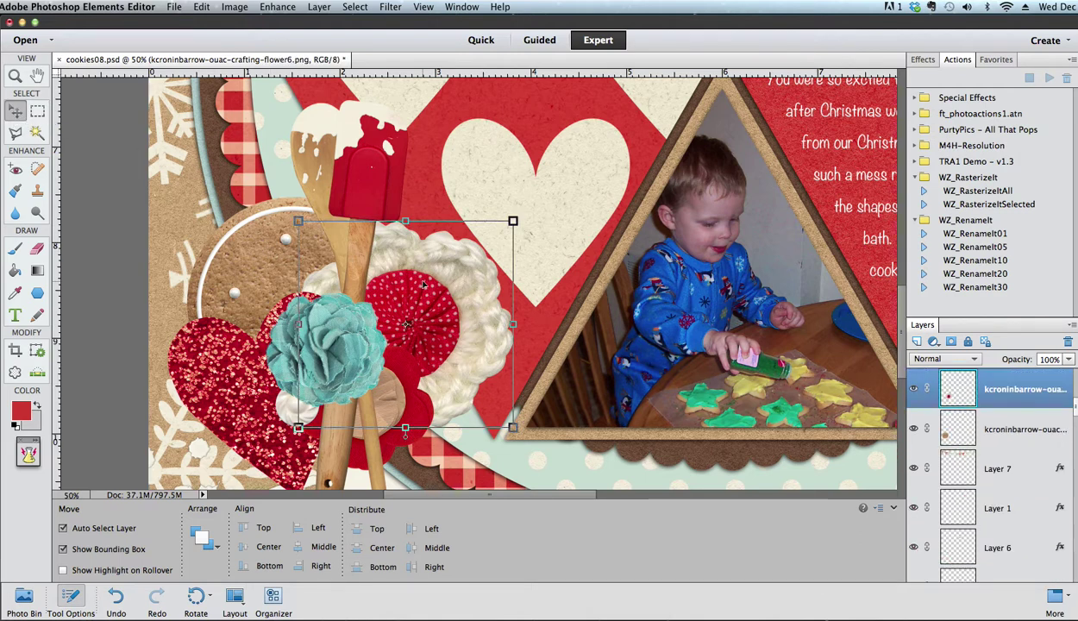
left_click(916, 60)
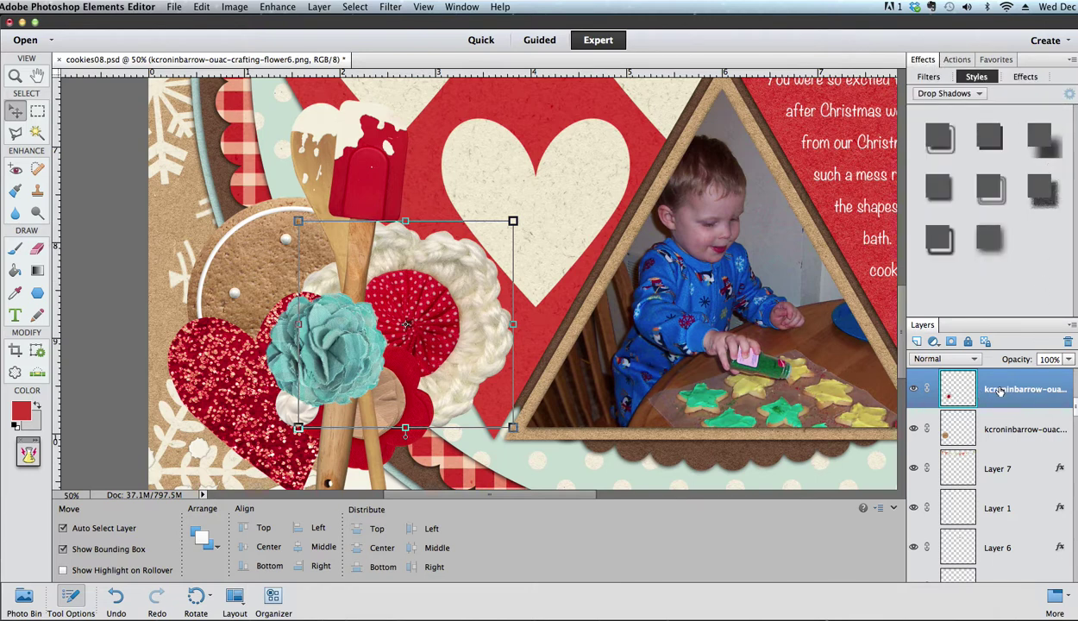
left_click(943, 197)
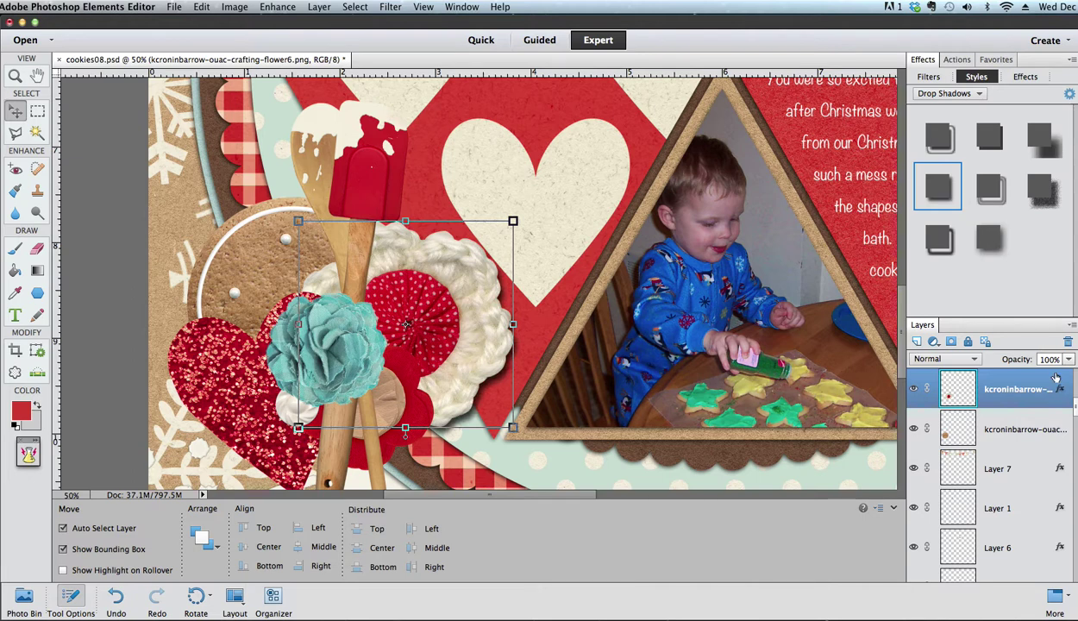
- Set the crocheted flower's drop shadow to a size of 32 px and a distance of 15 px
double_click(1060, 391)
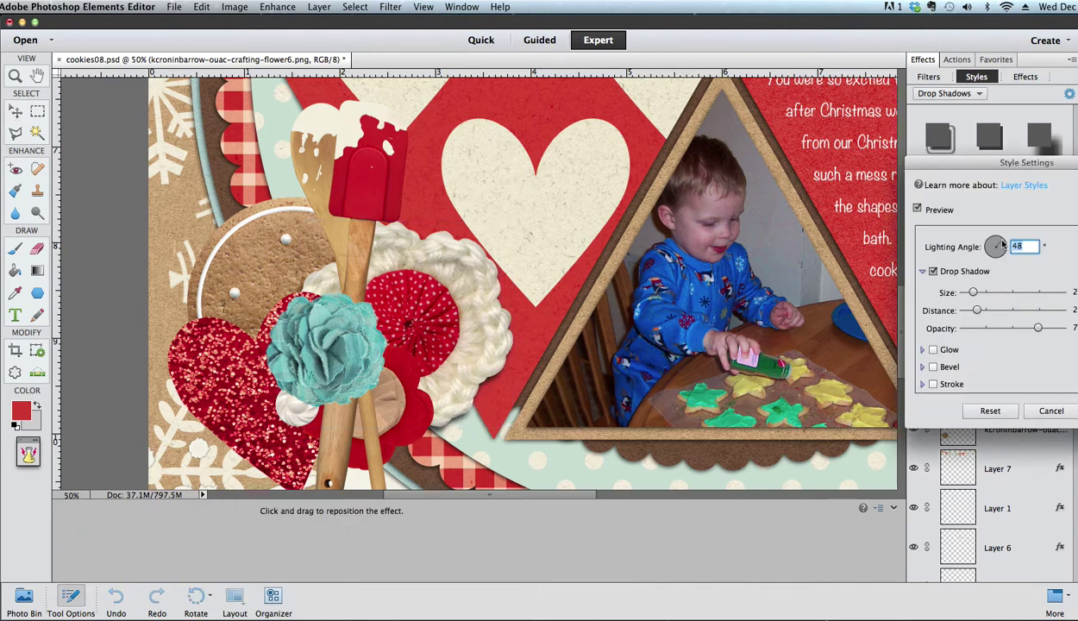
left_click_drag(992, 164, 914, 164)
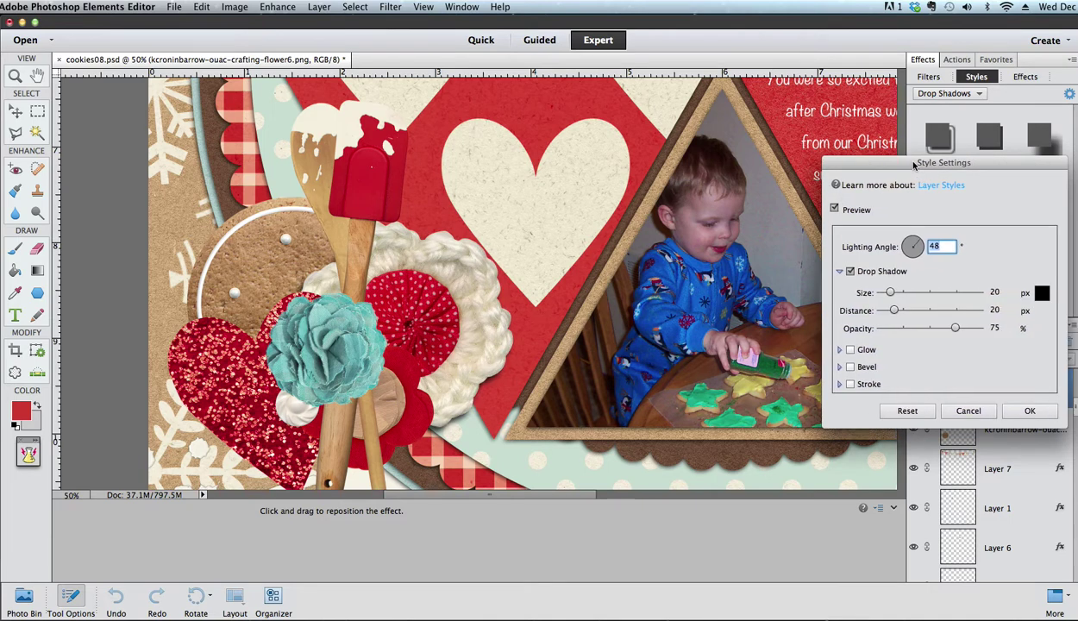
left_click(883, 310)
mouse_move(883, 311)
left_mouse_down()
mouse_move(866, 307)
mouse_move(888, 309)
mouse_move(873, 292)
mouse_move(892, 296)
left_mouse_up()
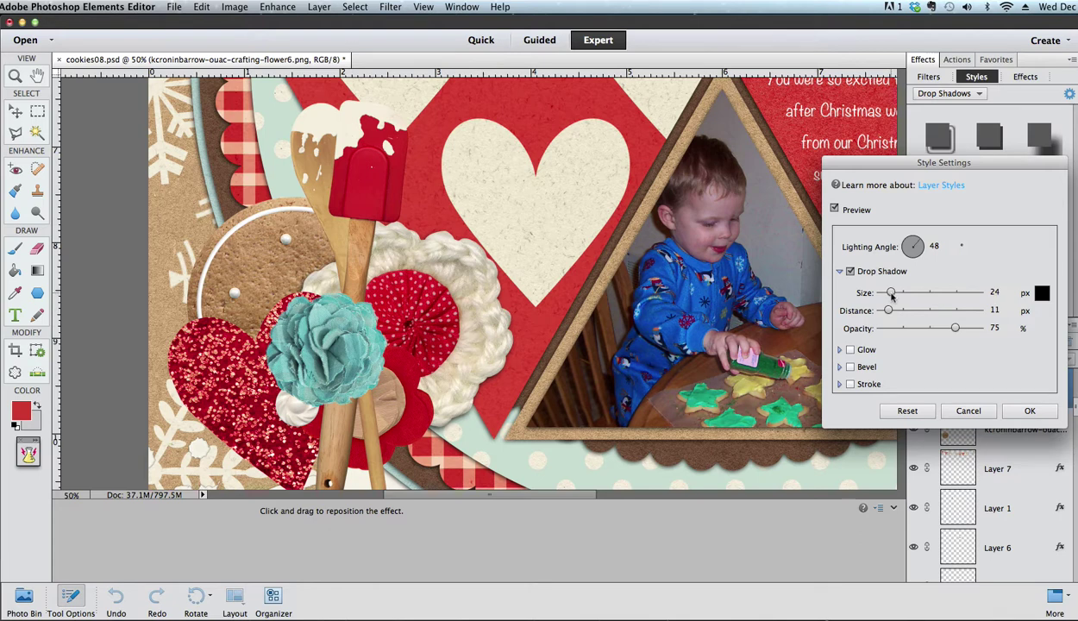
mouse_move(893, 296)
left_mouse_down()
mouse_move(873, 290)
mouse_move(897, 295)
mouse_move(888, 312)
left_mouse_up()
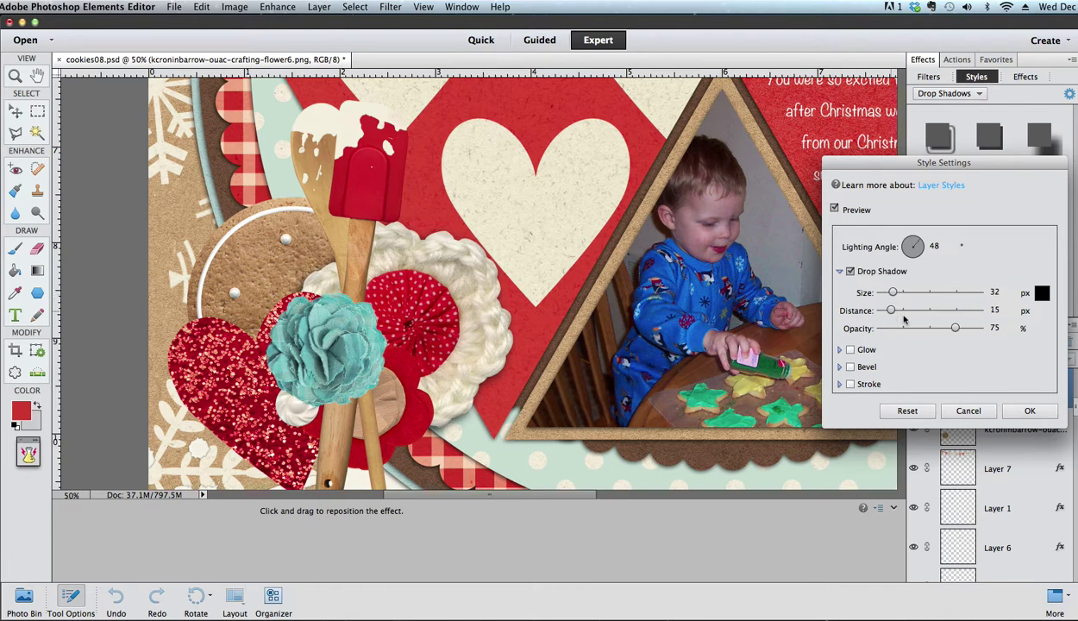
left_click(1023, 414)
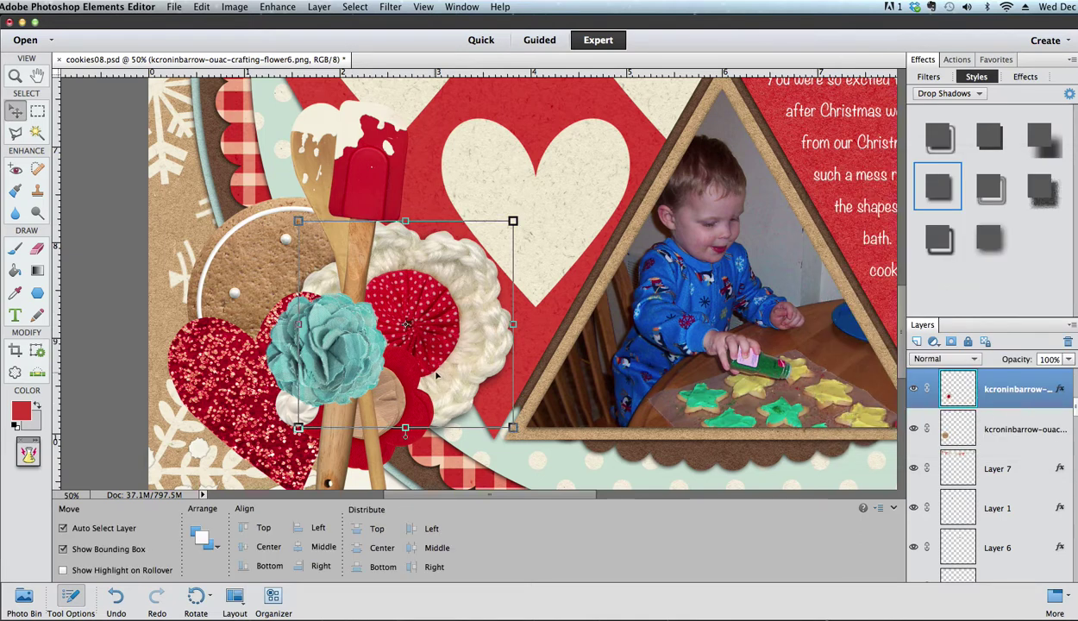
- Copy the crocheted flower's layer style and paste it onto the cluster's other elements, including the spatula, spoon, cookie, glitter heart, buttons and teal flower
right_click(1012, 392)
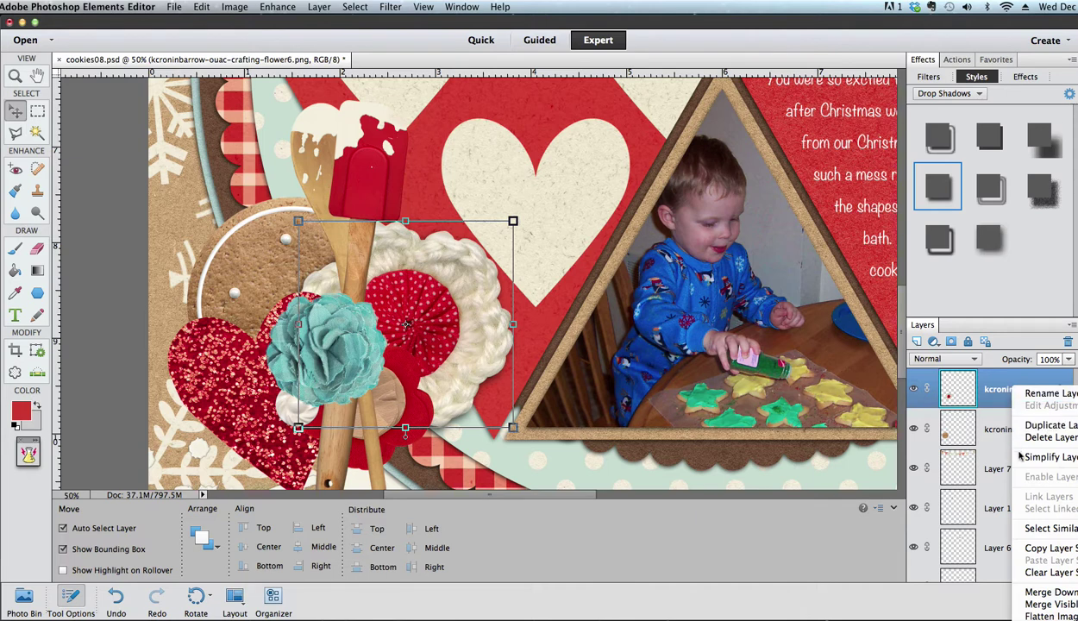
left_click(1043, 556)
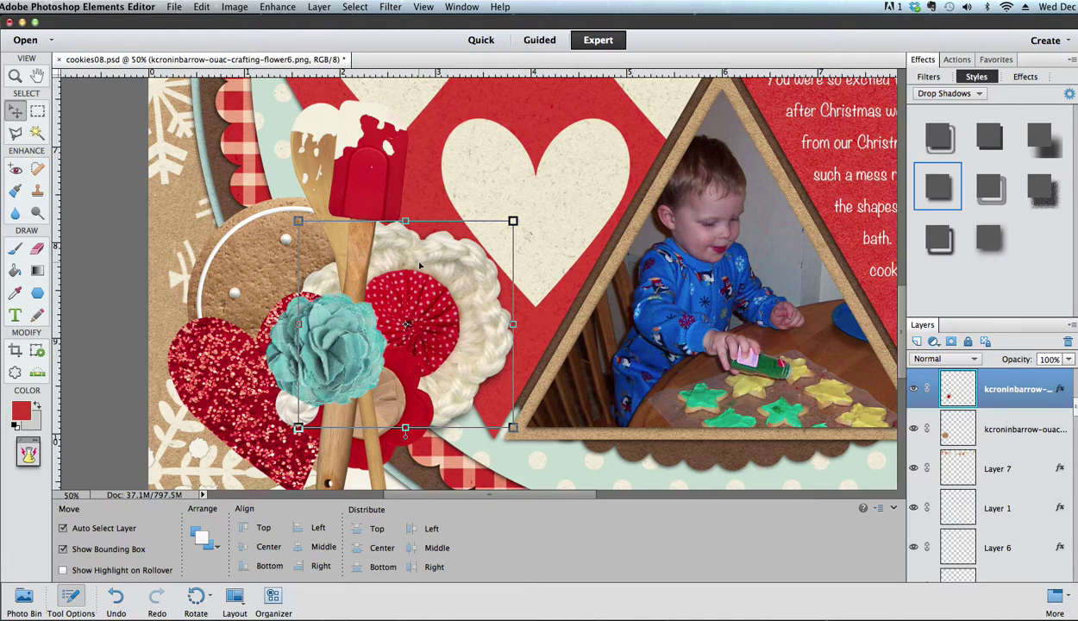
left_click(362, 248)
left_click(314, 163, "shift")
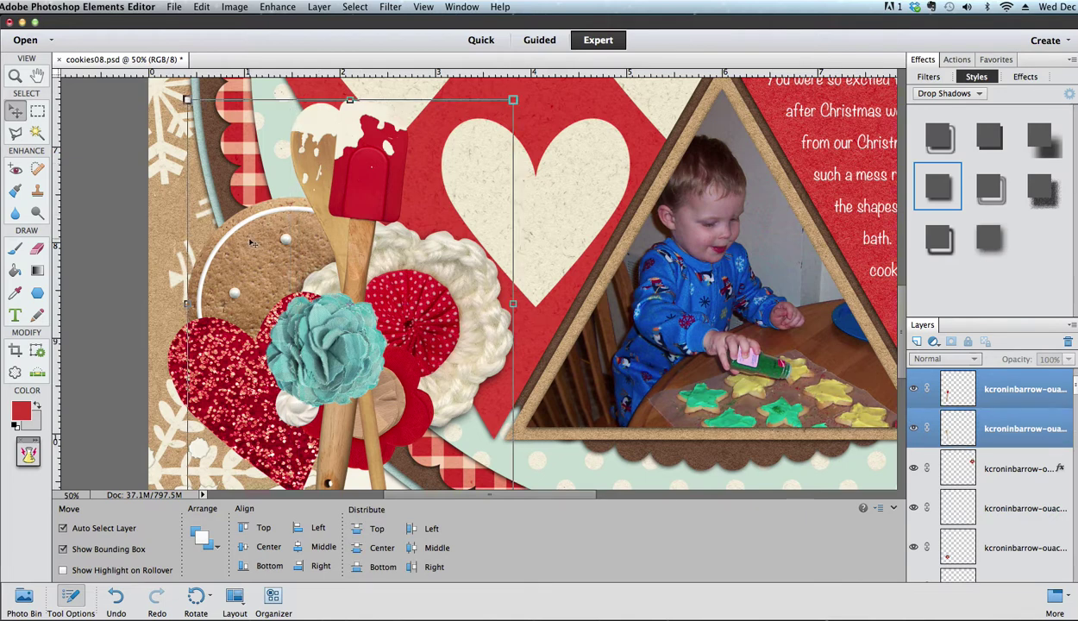
left_click(226, 376, "shift")
left_click(290, 398, "shift")
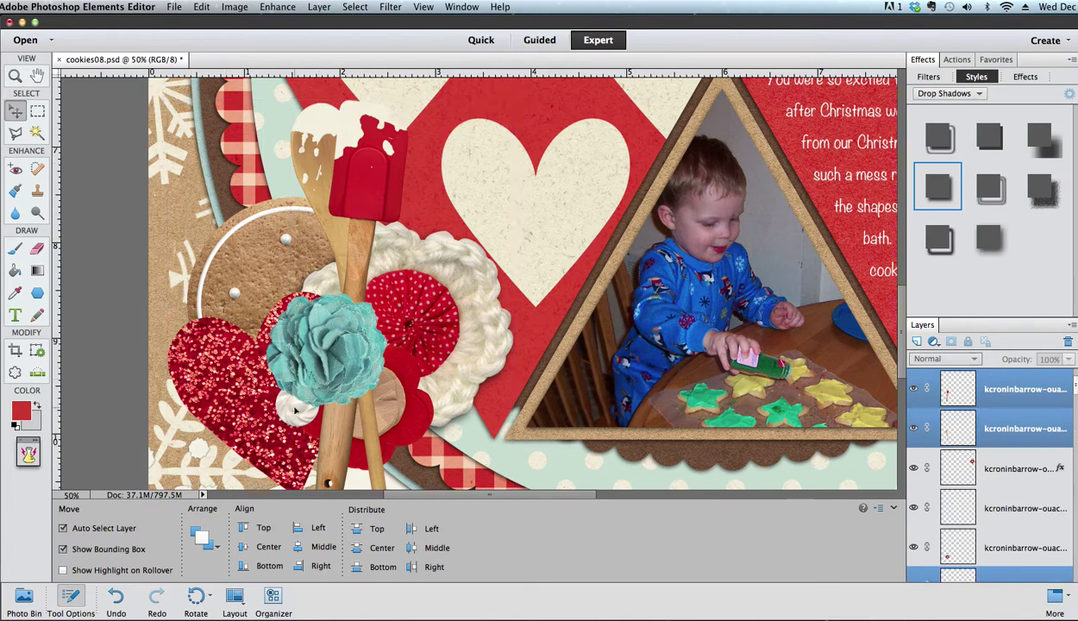
left_click(310, 356, "shift")
left_click(383, 395, "shift")
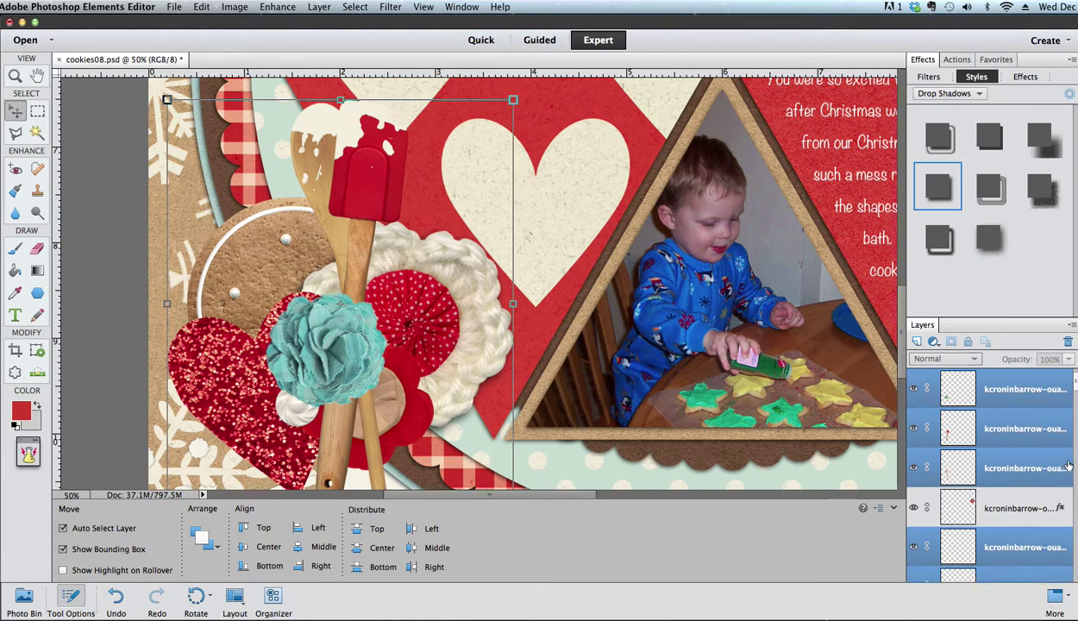
scroll(1074, 380, "down", 2)
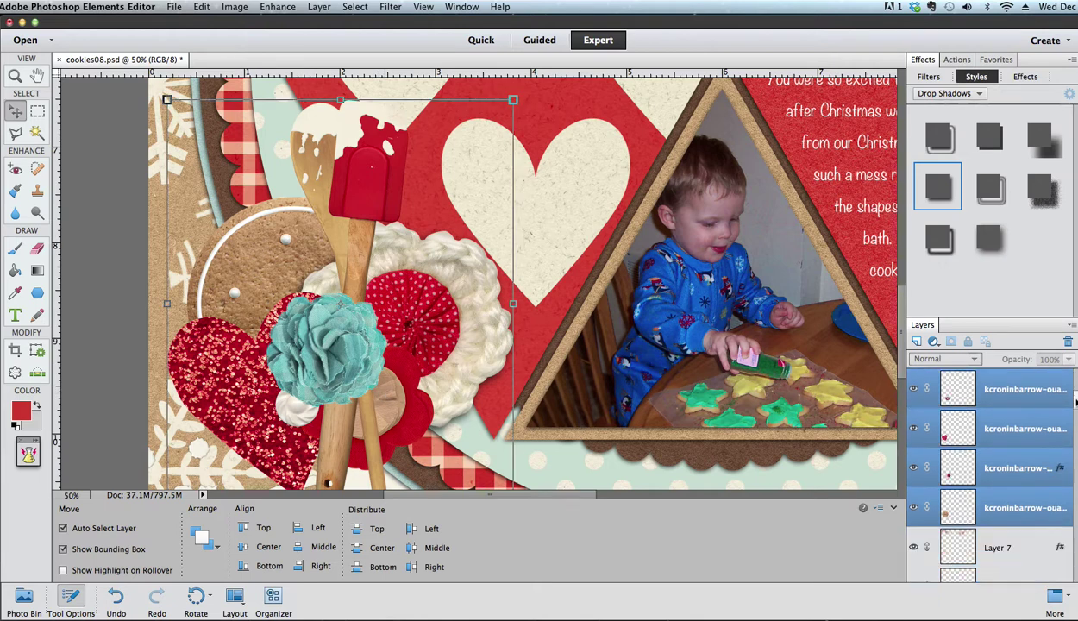
scroll(1075, 388, "up", 3)
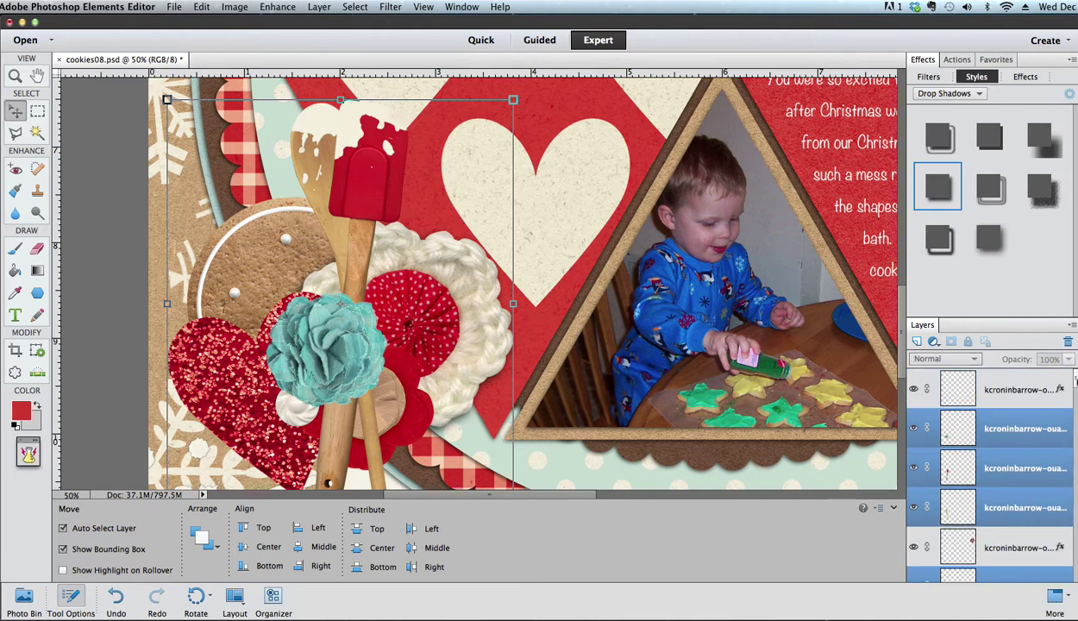
scroll(1074, 380, "down", 1)
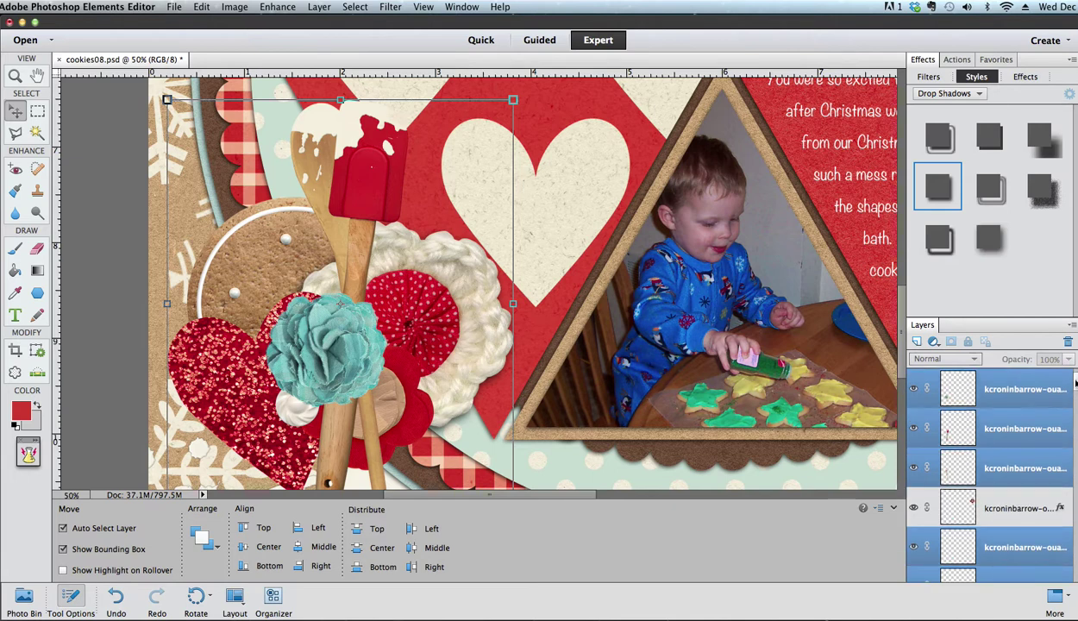
right_click(990, 421)
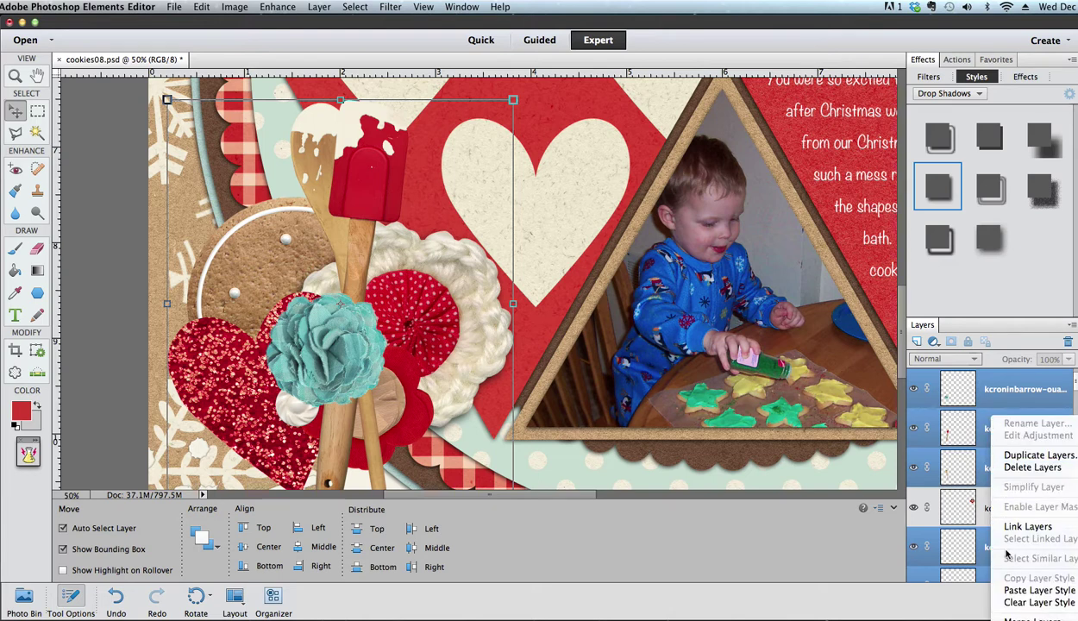
left_click(1012, 592)
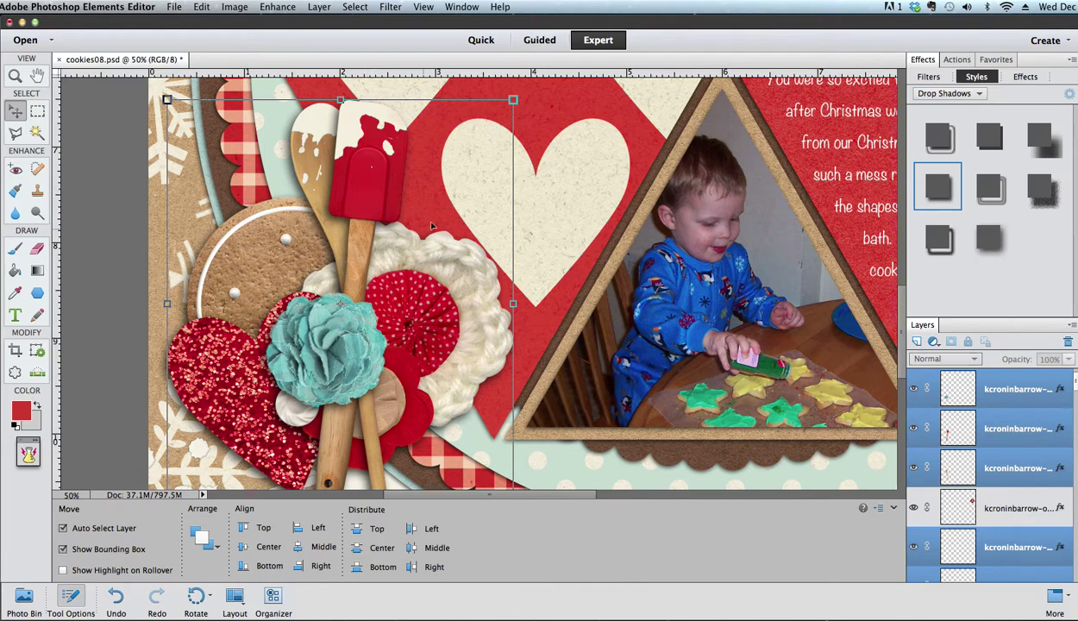
left_click(705, 200)
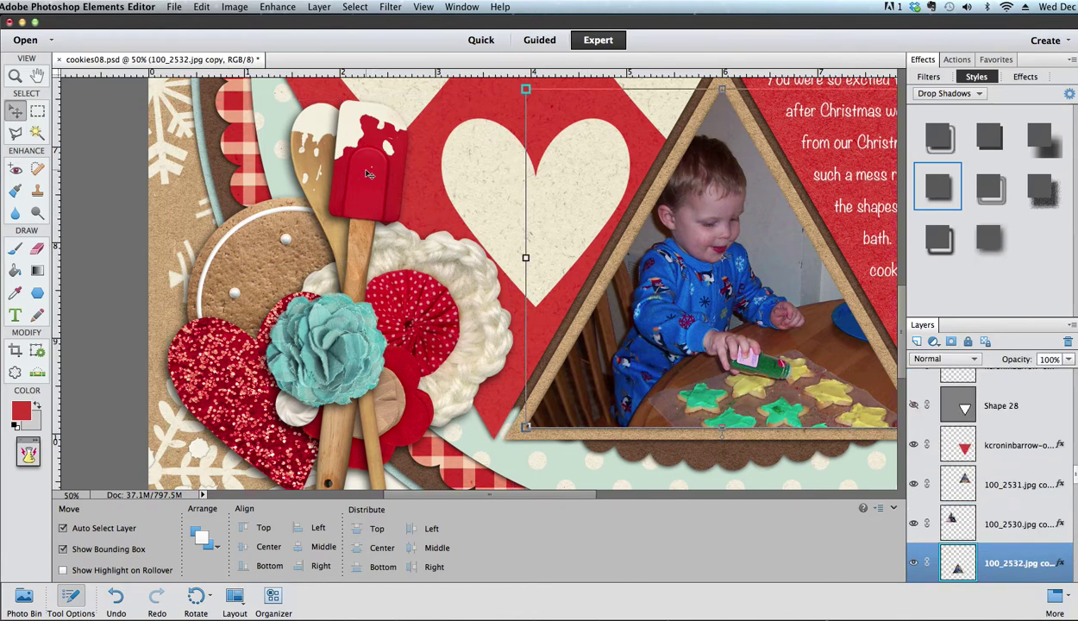
- Set the red spatula's drop shadow size to 37 px and increase its distance slightly
left_click(366, 174)
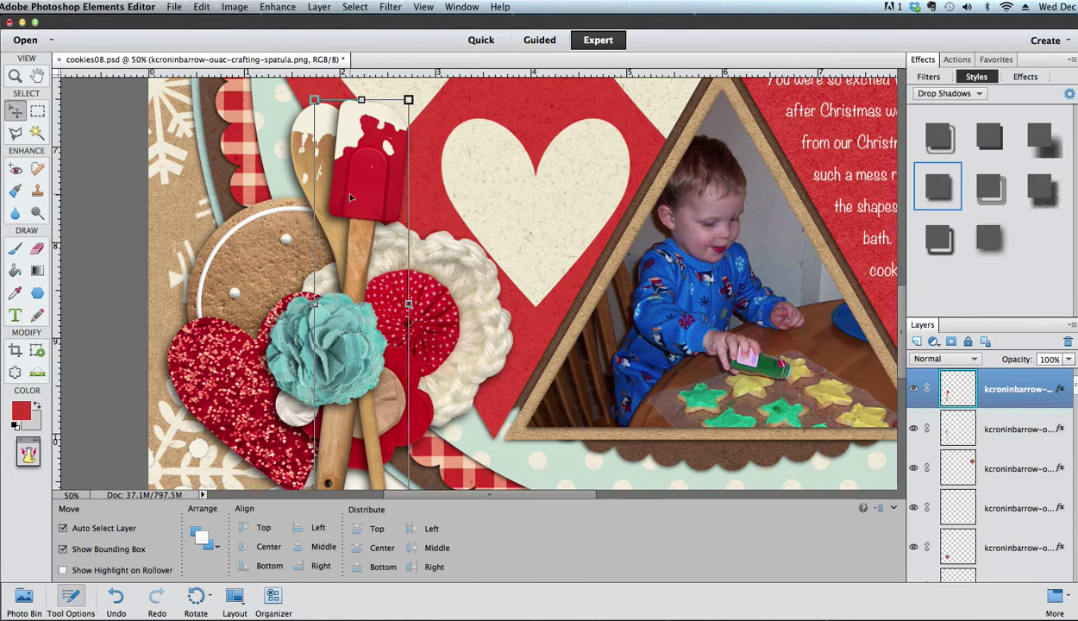
double_click(1060, 393)
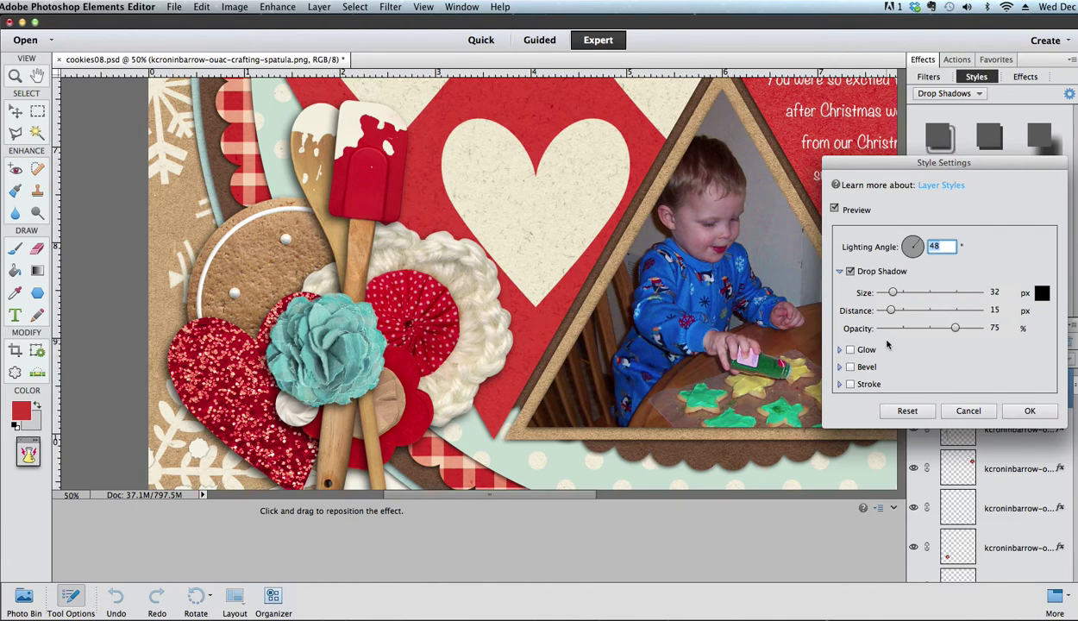
left_click_drag(893, 315, 895, 314)
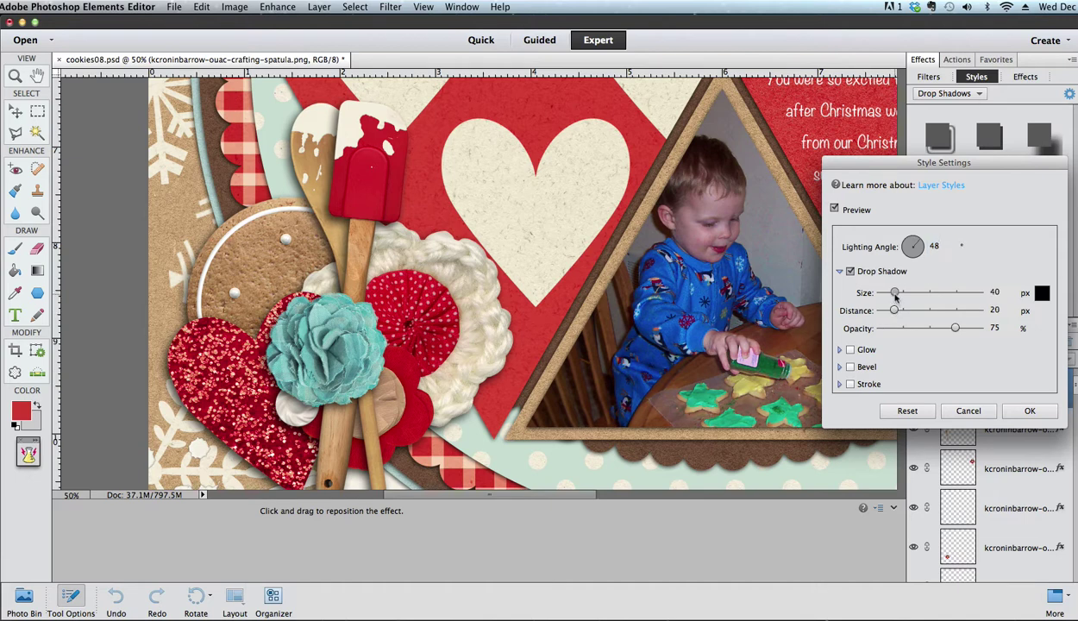
left_click_drag(897, 297, 895, 297)
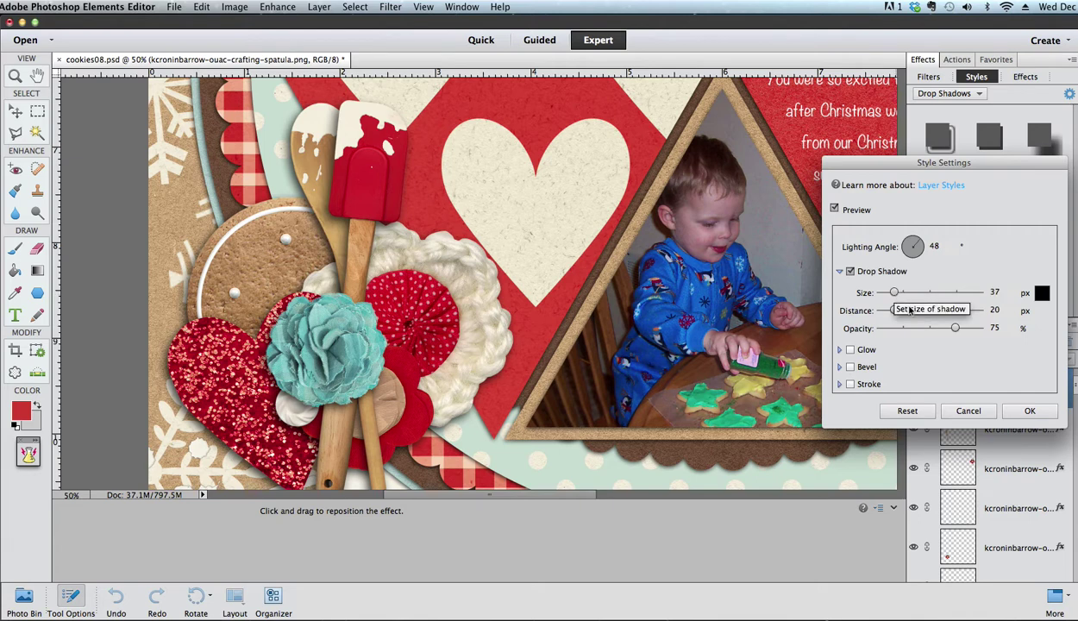
left_click(897, 312)
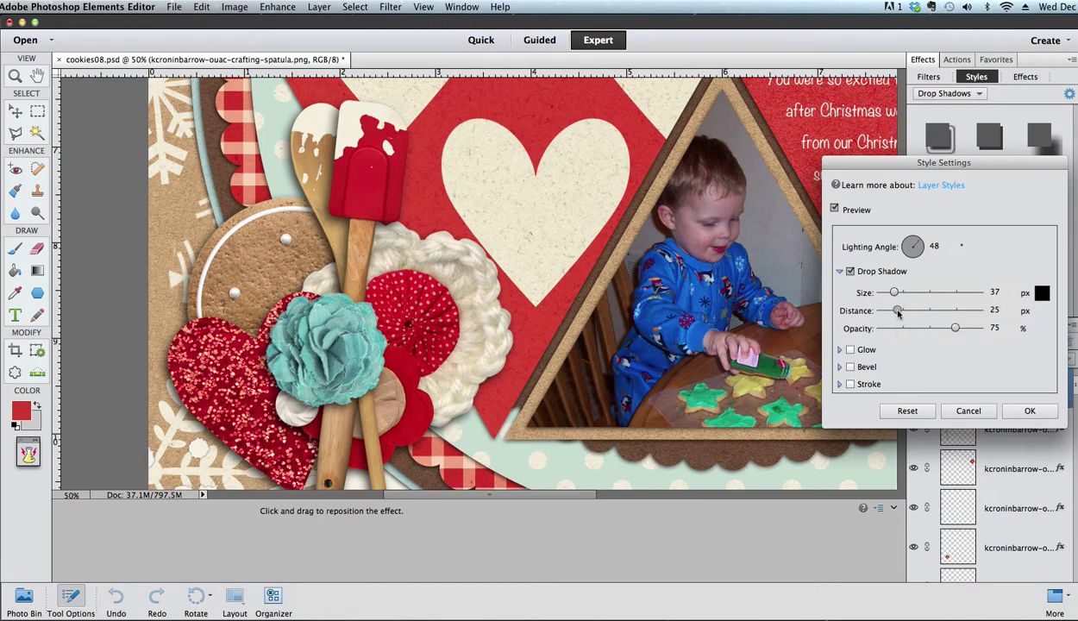
left_click_drag(897, 314, 895, 314)
left_click(1017, 412)
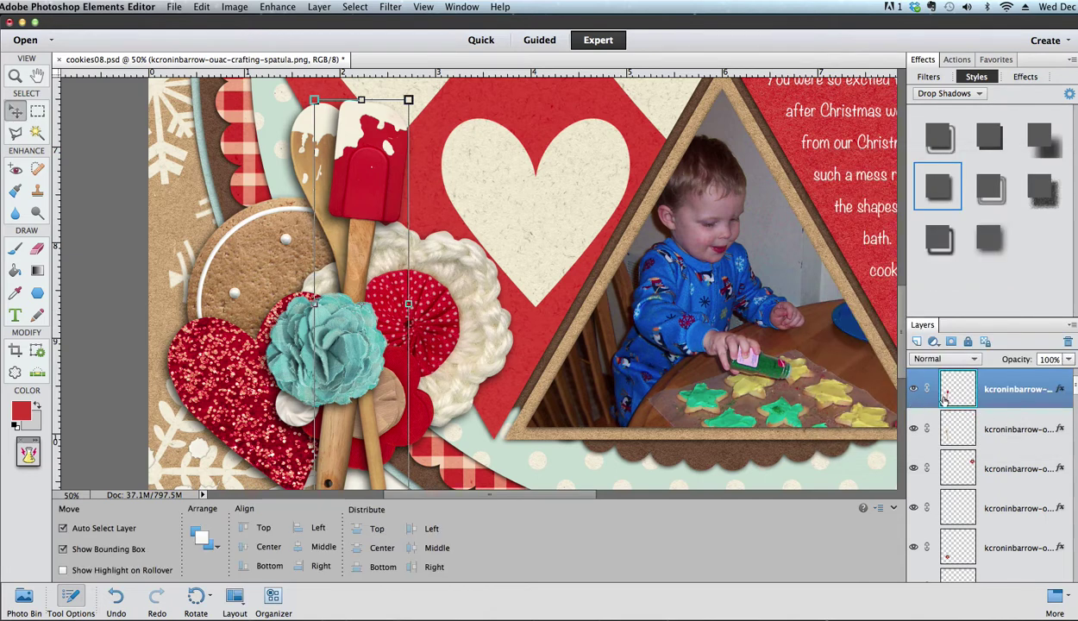
- Copy the spatula's layer style and paste it onto the wooden spoon
right_click(970, 383)
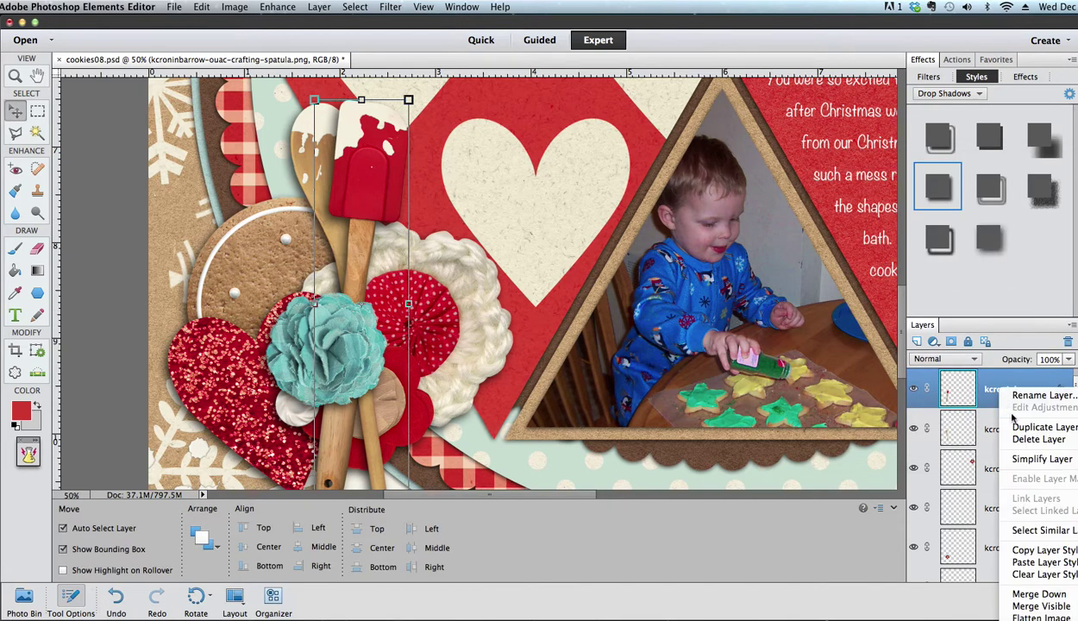
left_click(1029, 552)
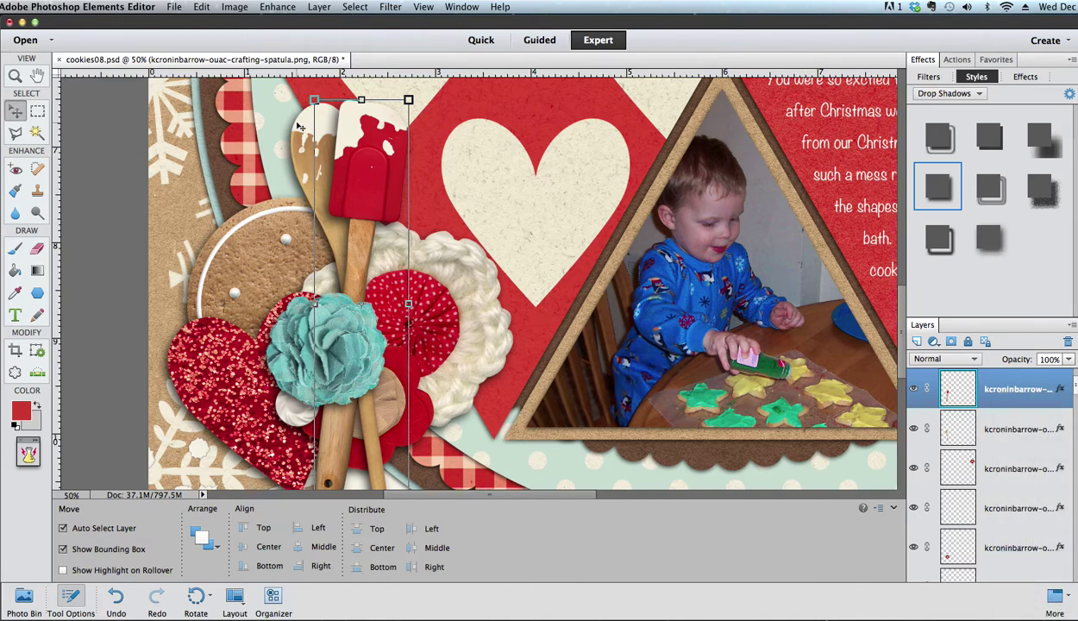
left_click(306, 152)
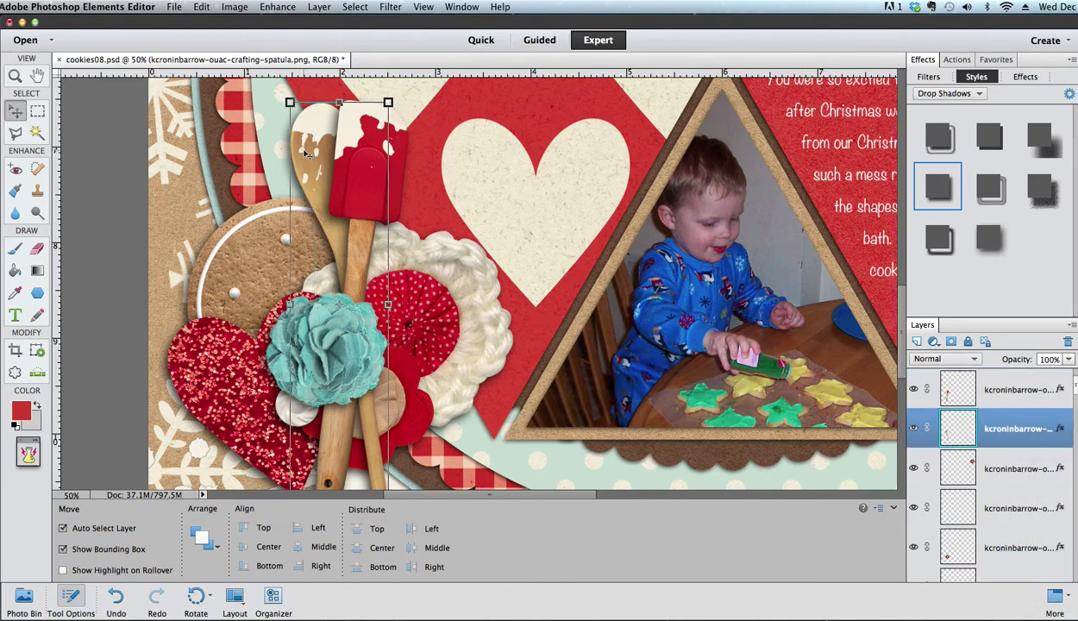
right_click(1030, 412)
left_click(1030, 582)
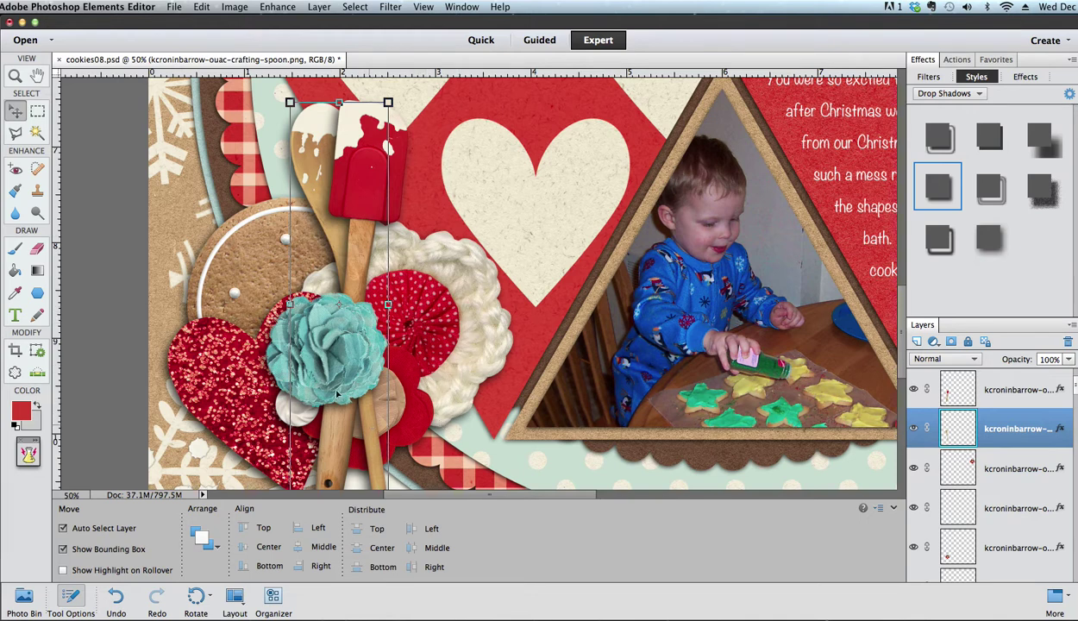
- Set the gingerbread cookie's drop shadow to a size of 16 px and a distance of 10 px
left_click(218, 251)
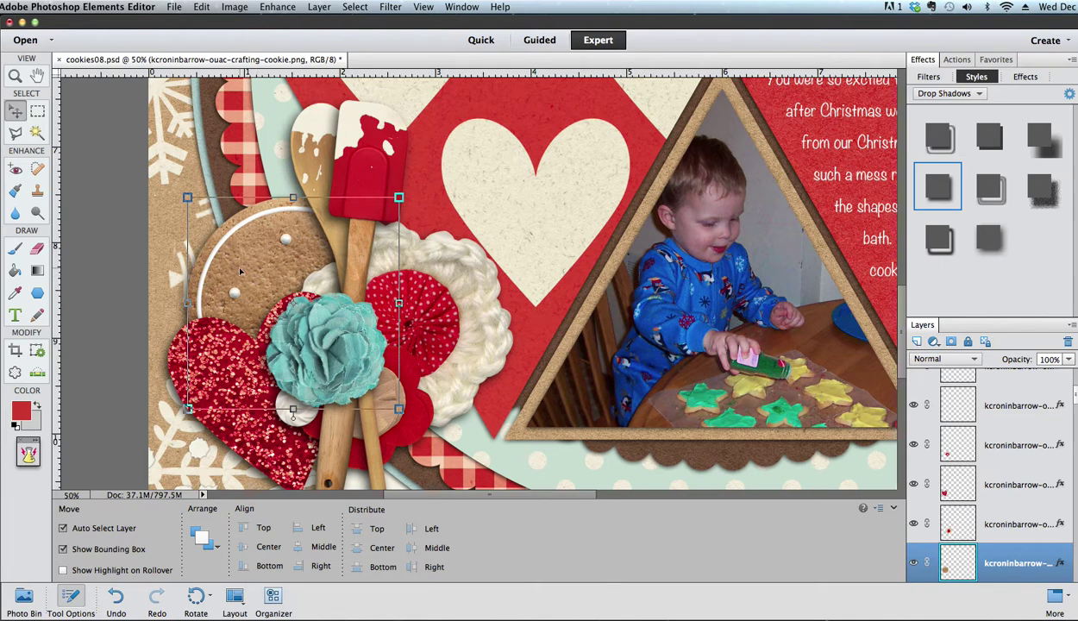
double_click(1060, 563)
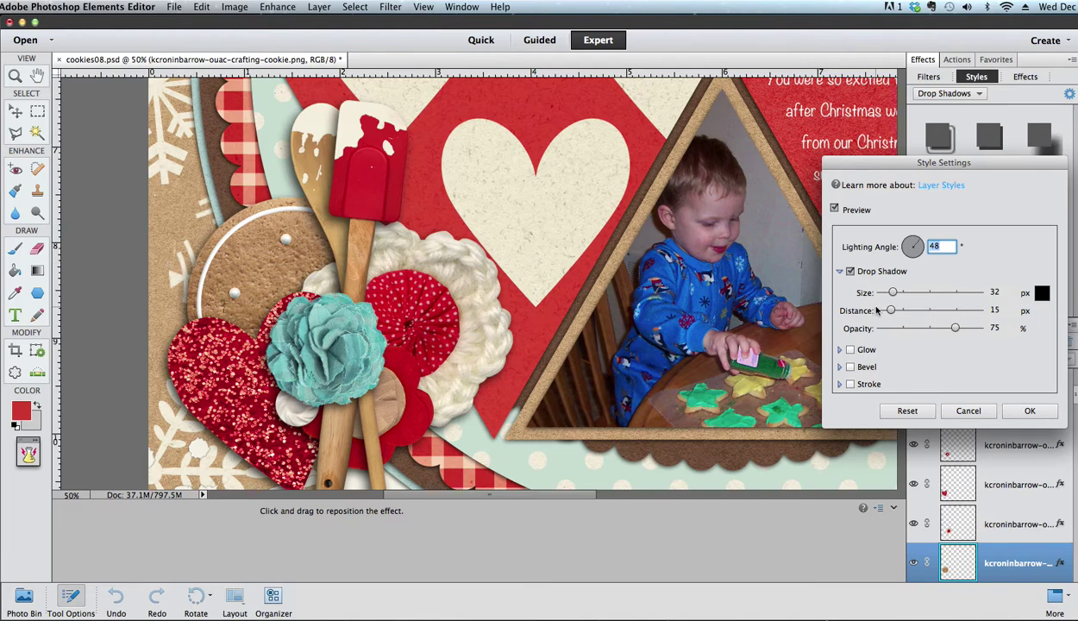
left_click_drag(892, 310, 889, 312)
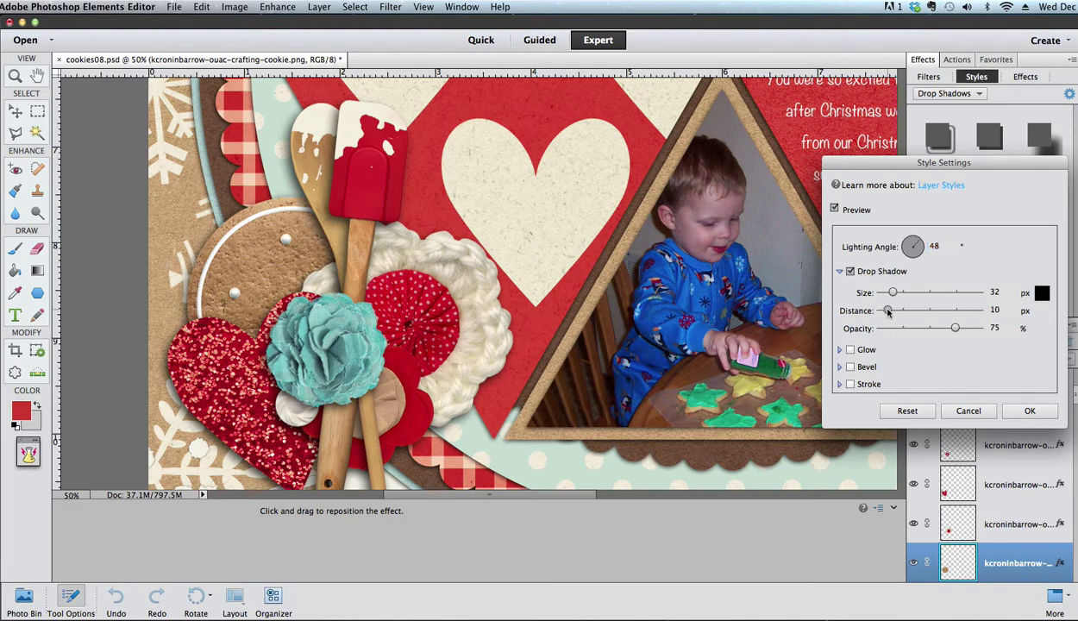
left_click_drag(891, 295, 889, 294)
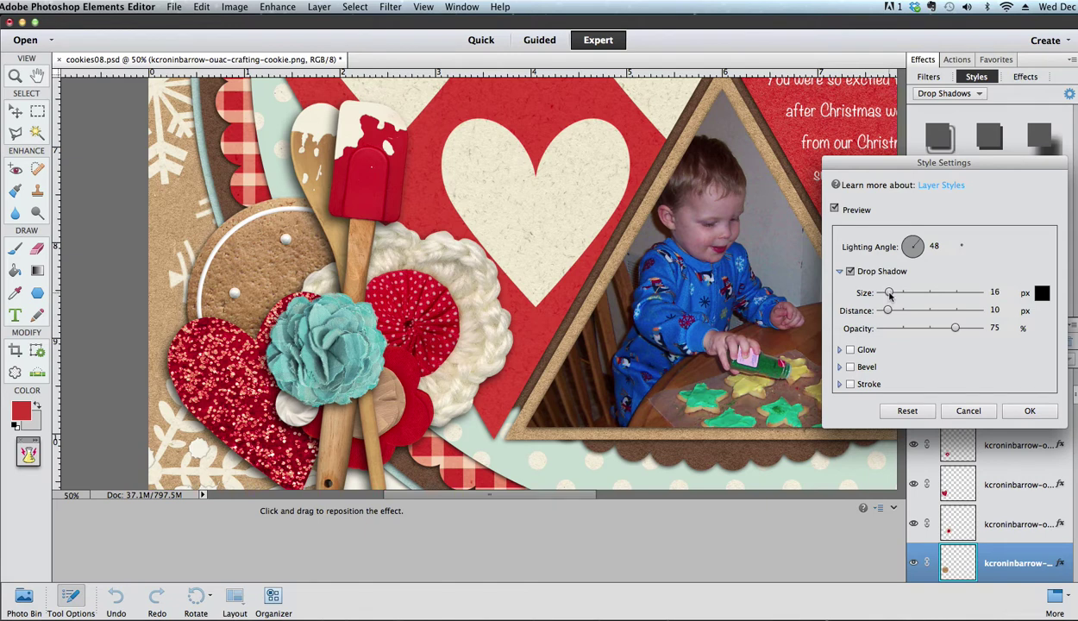
left_click(1024, 409)
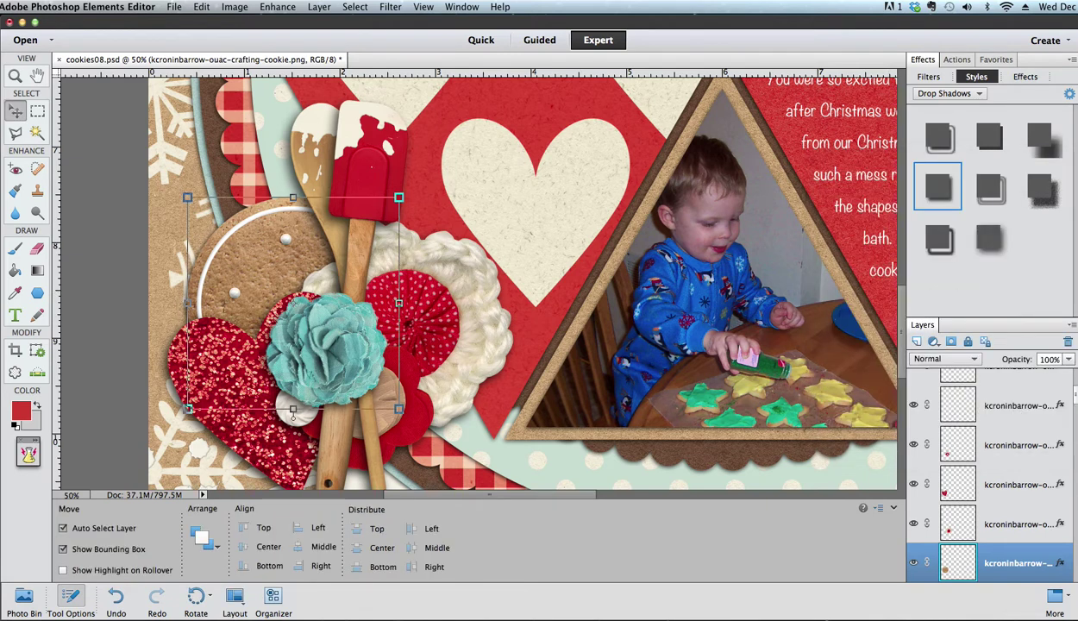
- Set the drop shadow of the small white button below the teal flower to 7 px size and 7 px distance
left_click(281, 411)
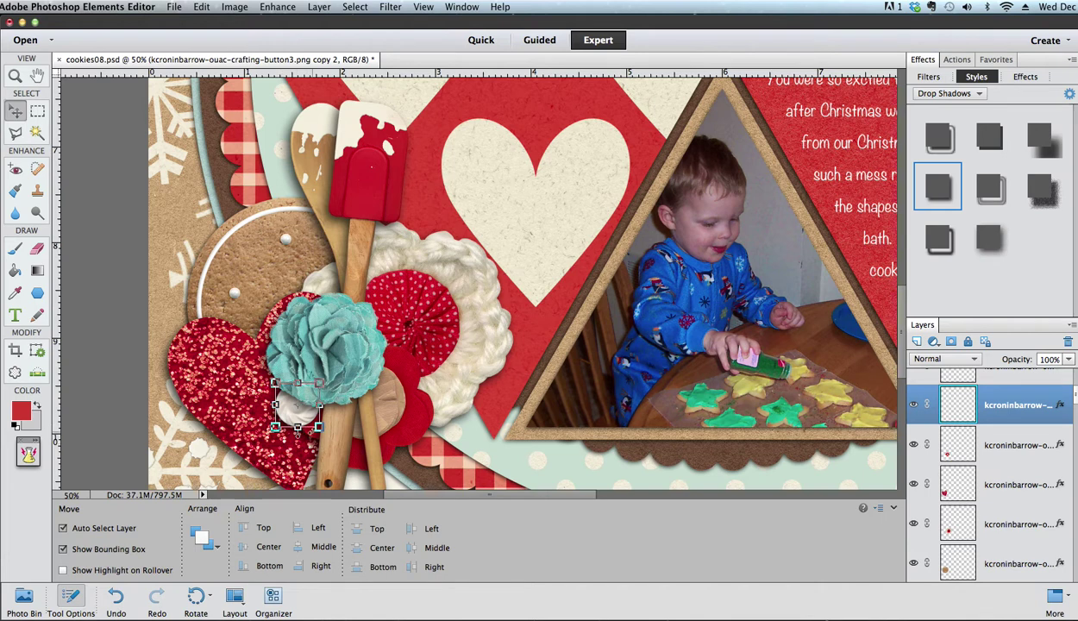
double_click(1060, 408)
mouse_move(889, 313)
left_mouse_down()
mouse_move(890, 296)
mouse_move(882, 312)
left_mouse_up()
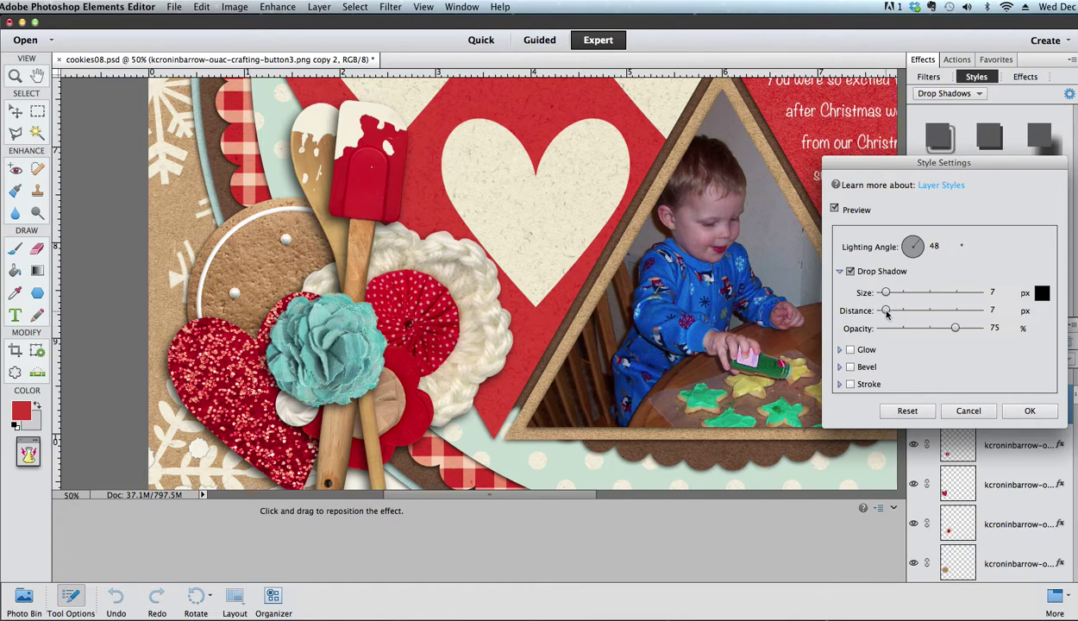
left_click(1028, 410)
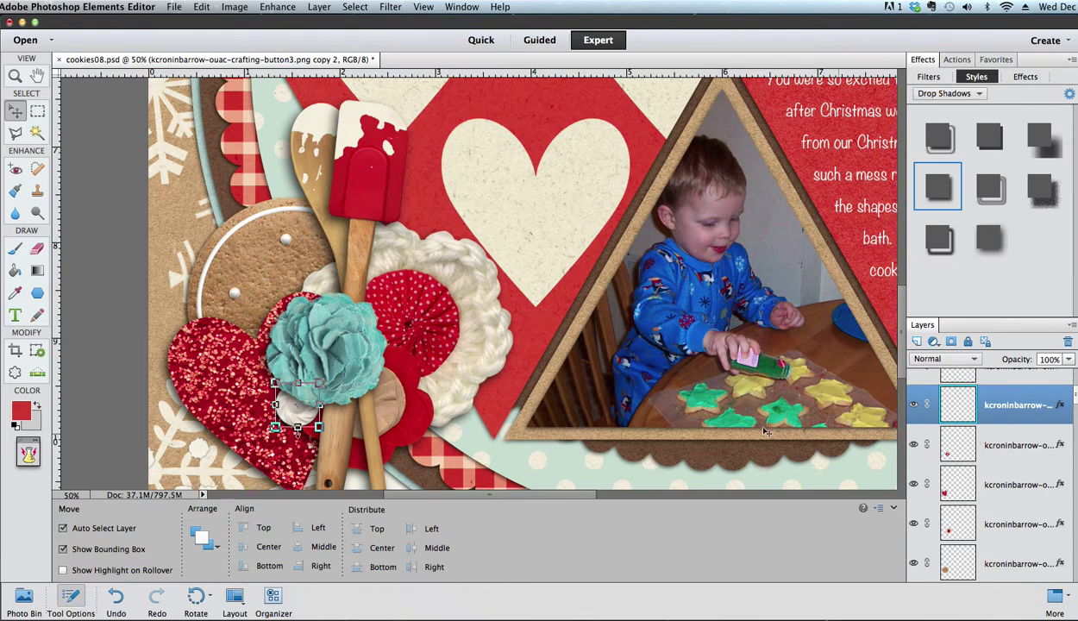
- Fit the whole scrapbook page on screen to review the shadowed embellishment cluster in context
left_click(533, 478)
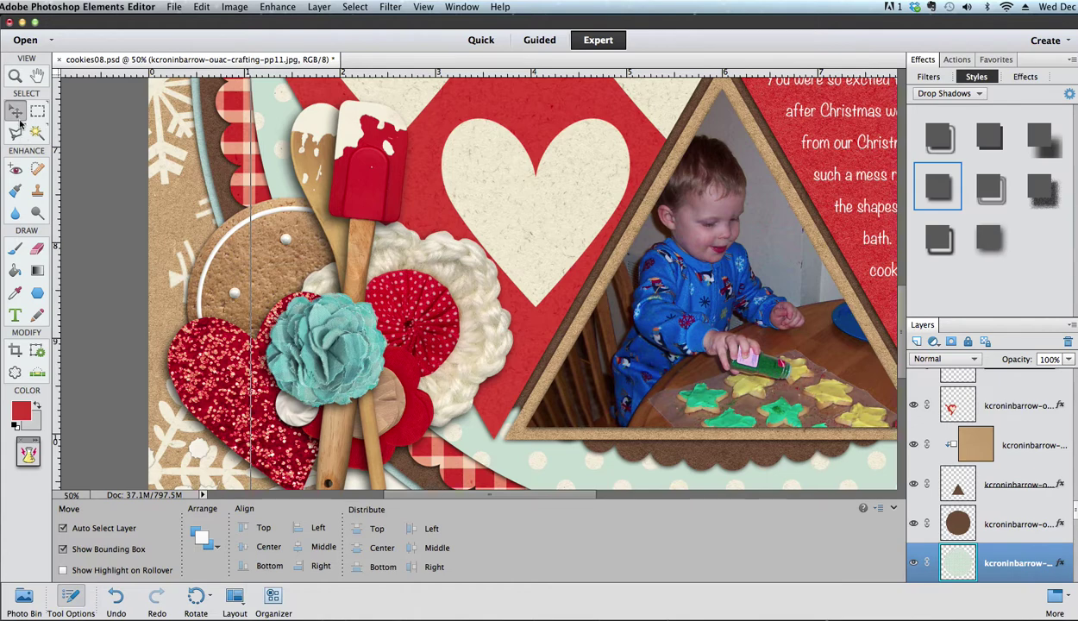
left_click(16, 76)
left_click(97, 534)
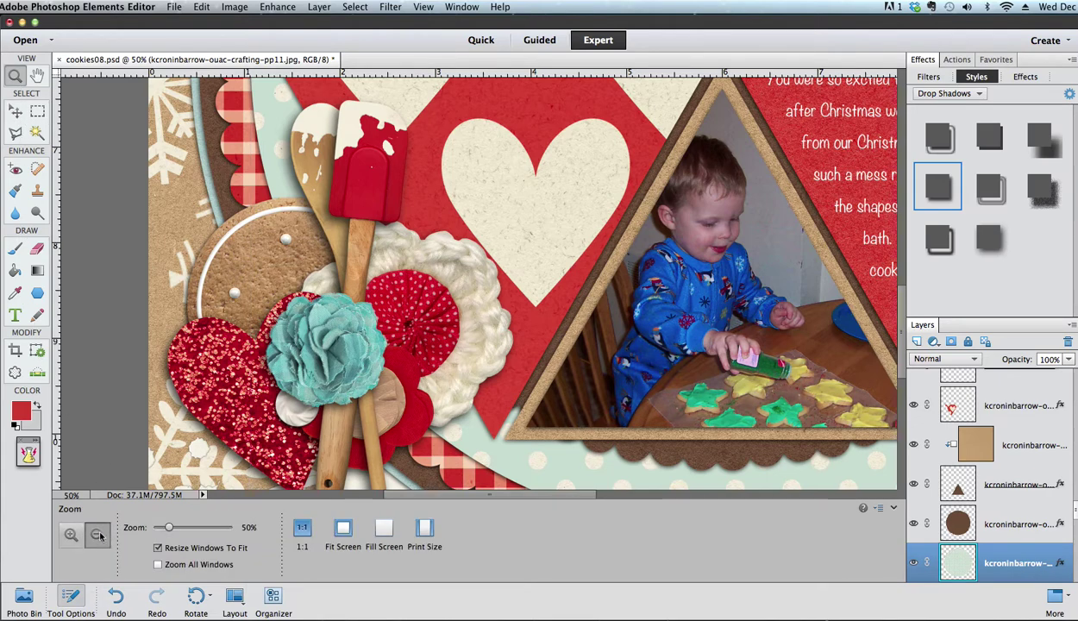
left_click(342, 370)
left_click(341, 371)
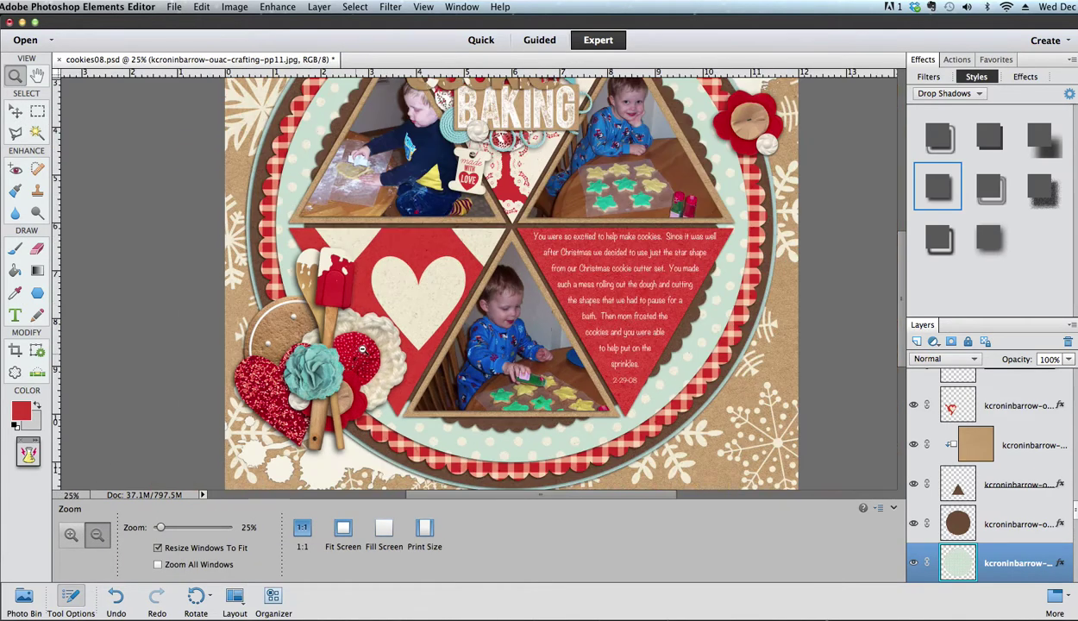
left_click(343, 532)
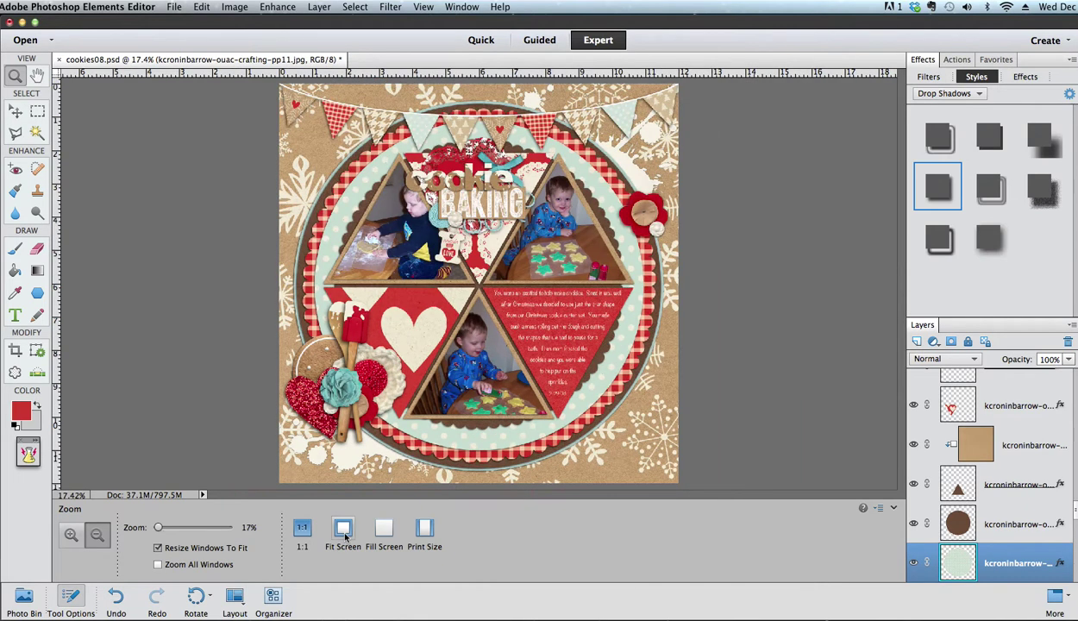